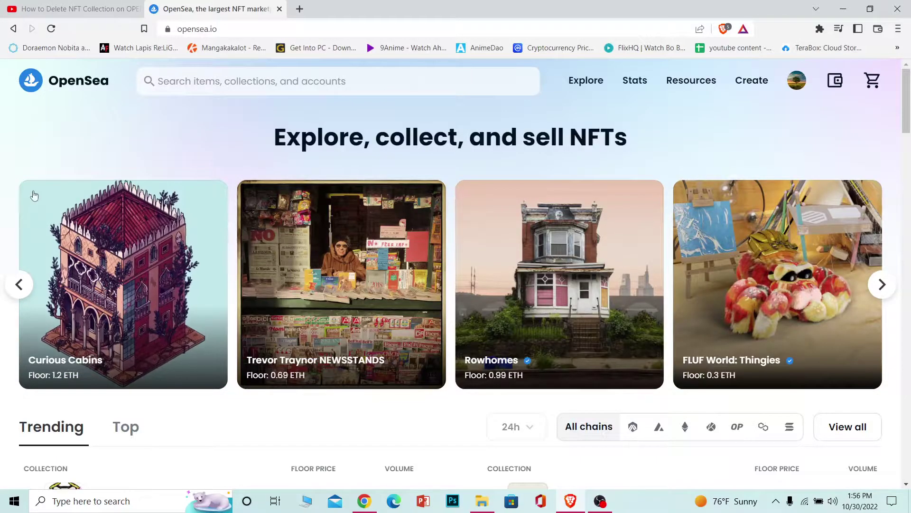
Go to My Collections from the account menu, showing the single collection.
left_click(797, 80)
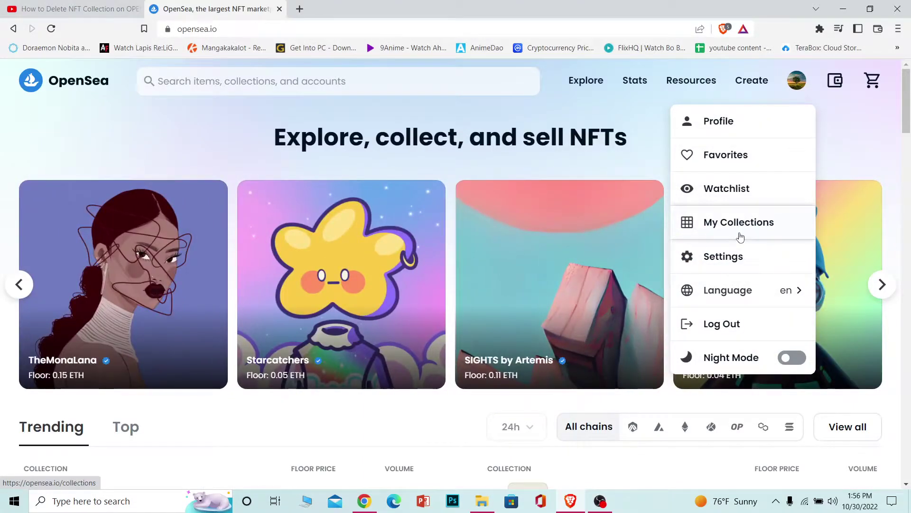
left_click(738, 222)
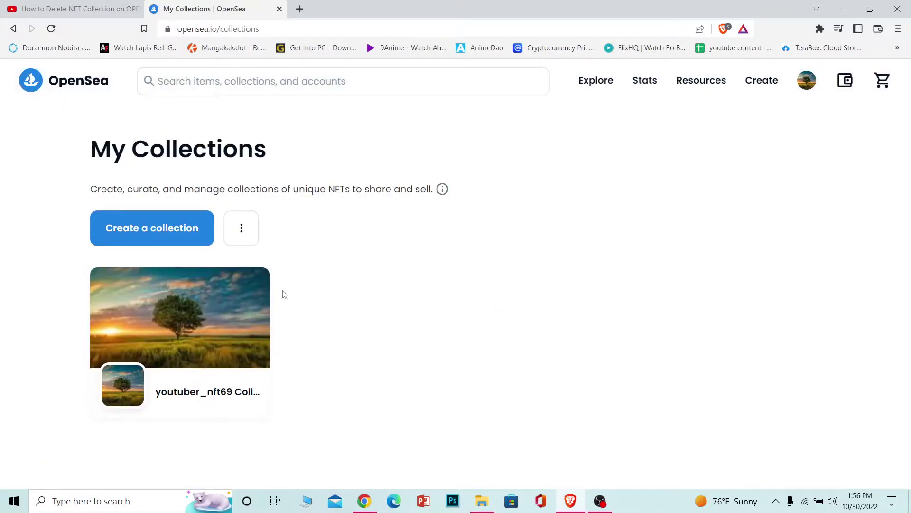
Open the youtuber_nft69 Collection card's options menu and choose Edit.
left_click(253, 283)
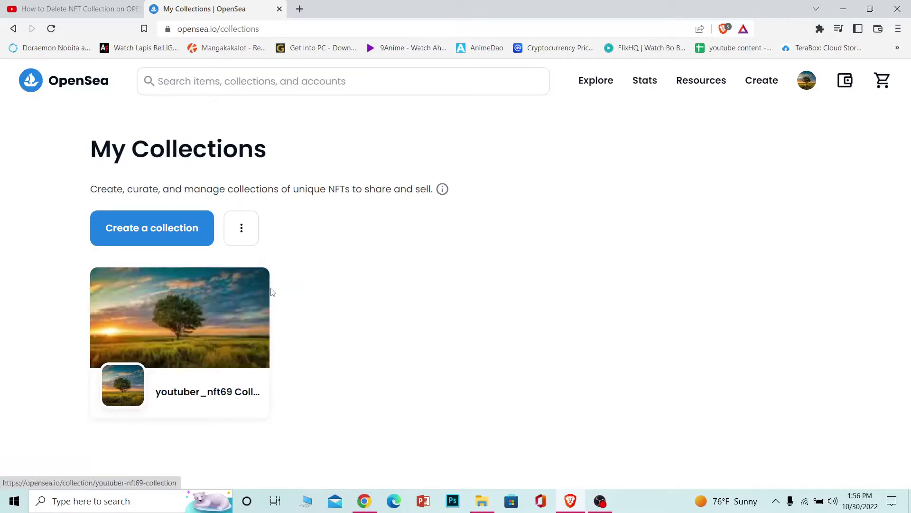
left_click(253, 283)
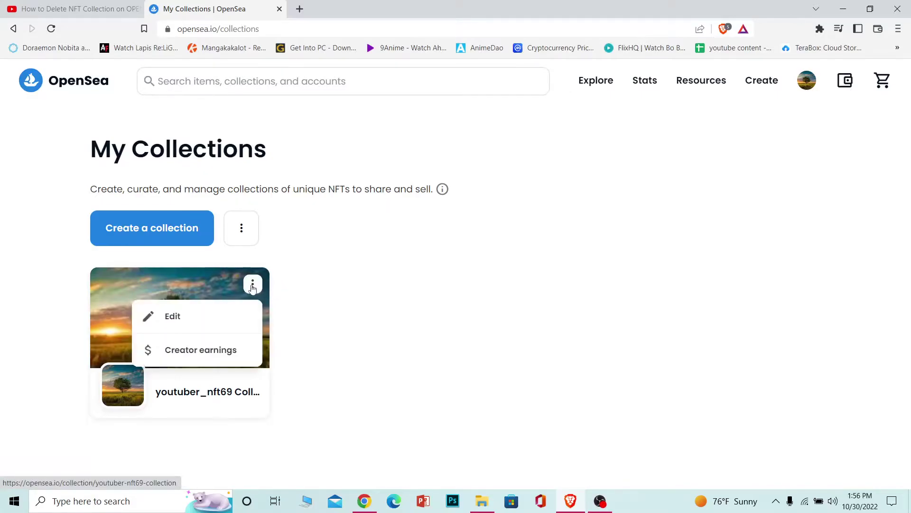
left_click(213, 315)
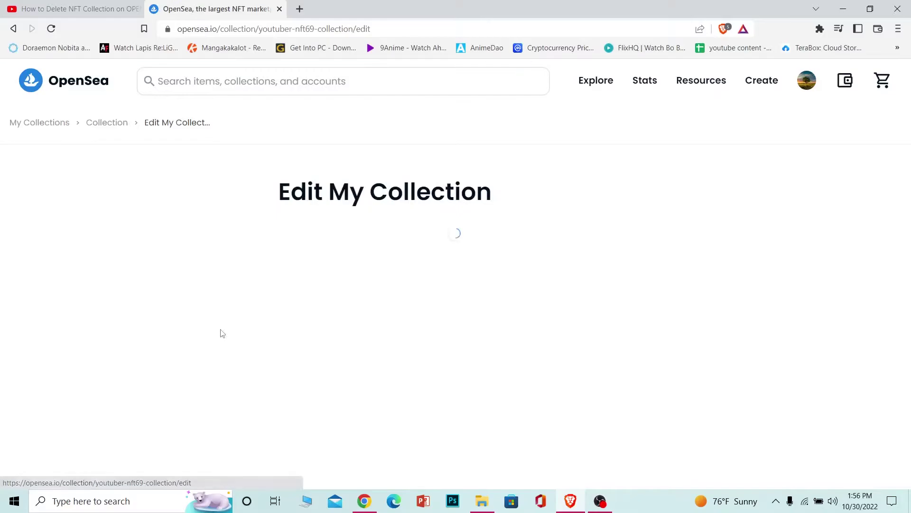
scroll(560, 282, "down", 10)
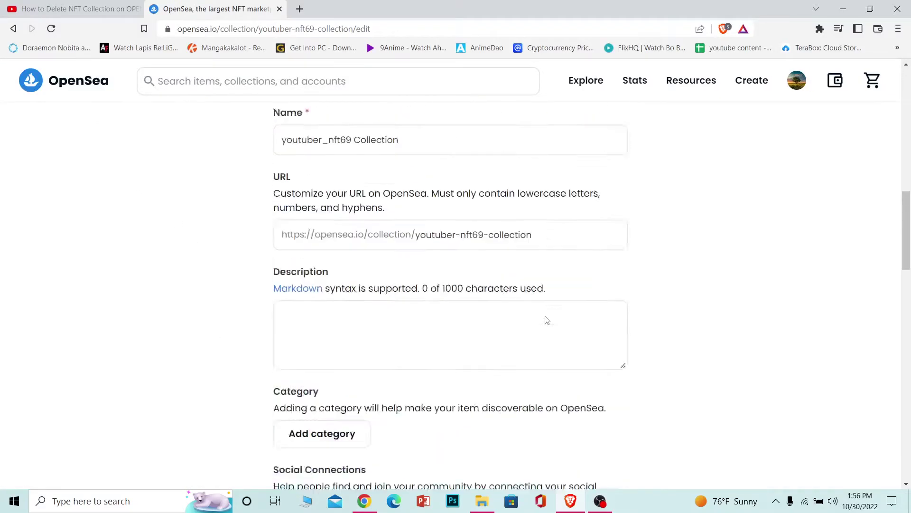
scroll(542, 307, "down", 10)
scroll(527, 314, "up", 1)
scroll(527, 315, "up", 8)
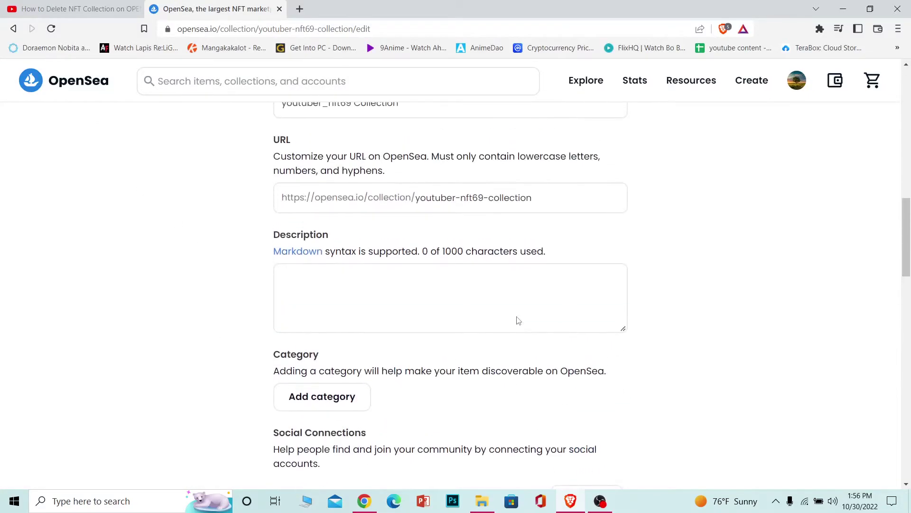
scroll(456, 334, "down", 3)
scroll(428, 320, "down", 10)
scroll(413, 328, "down", 3)
scroll(414, 328, "down", 1)
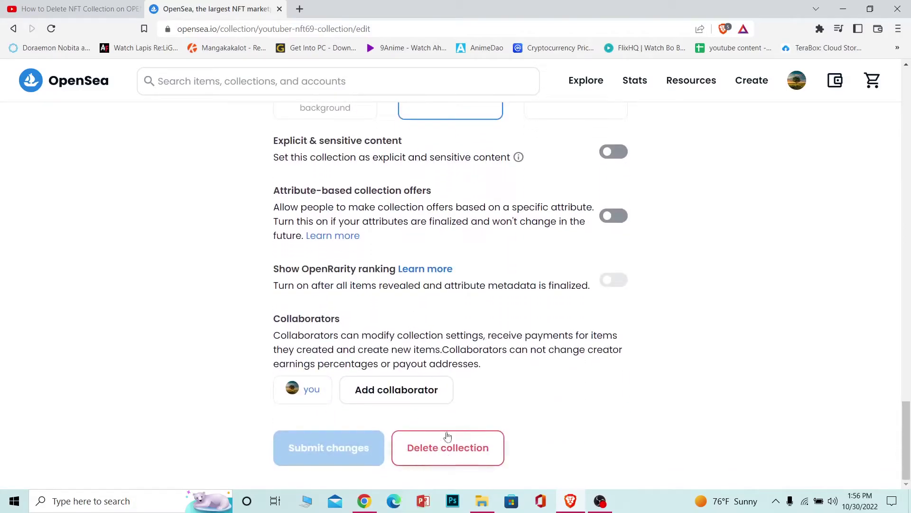
Delete youtuber_nft69 Collection after reading the warning, and confirm the deletion.
left_click(418, 455)
left_click_drag(602, 168, 309, 167)
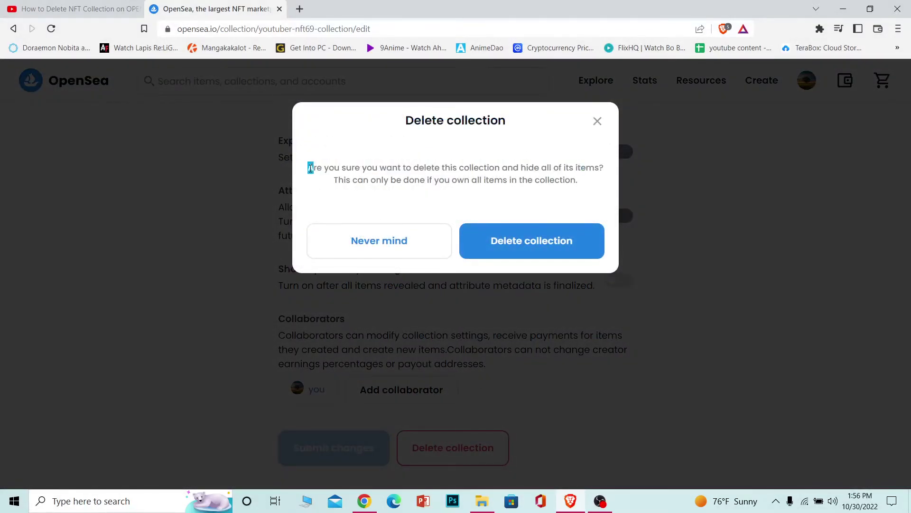
left_click_drag(459, 168, 560, 172)
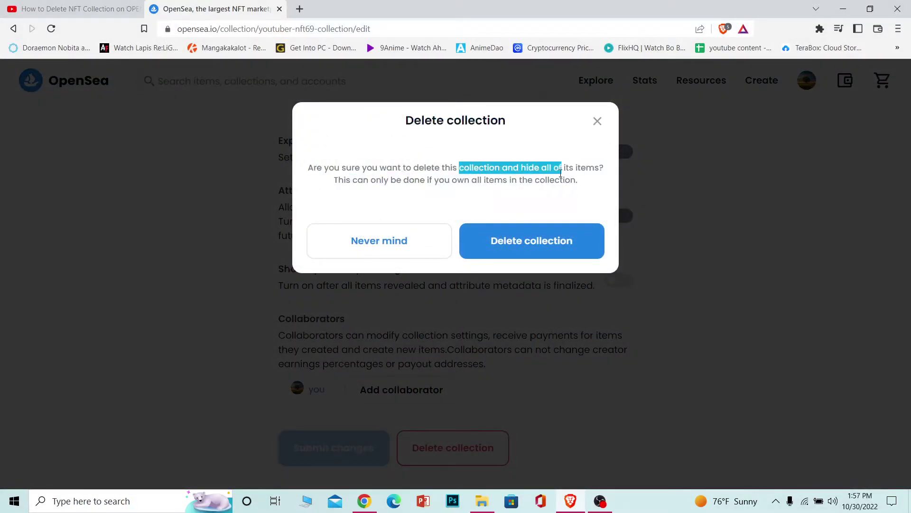
left_click(448, 178)
left_click_drag(440, 180, 462, 180)
left_click_drag(338, 180, 577, 181)
left_click(468, 195)
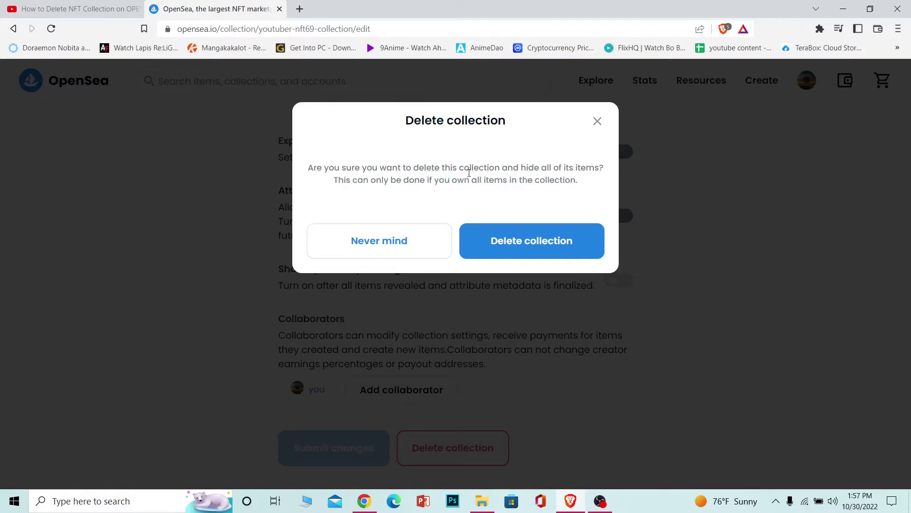
left_click(491, 241)
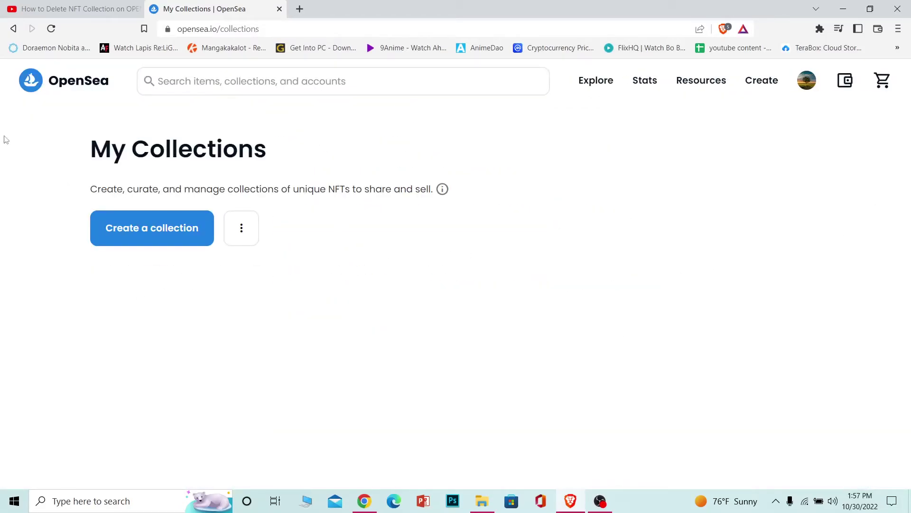
Click the OpenSea logo to head back to the home page.
left_click(29, 90)
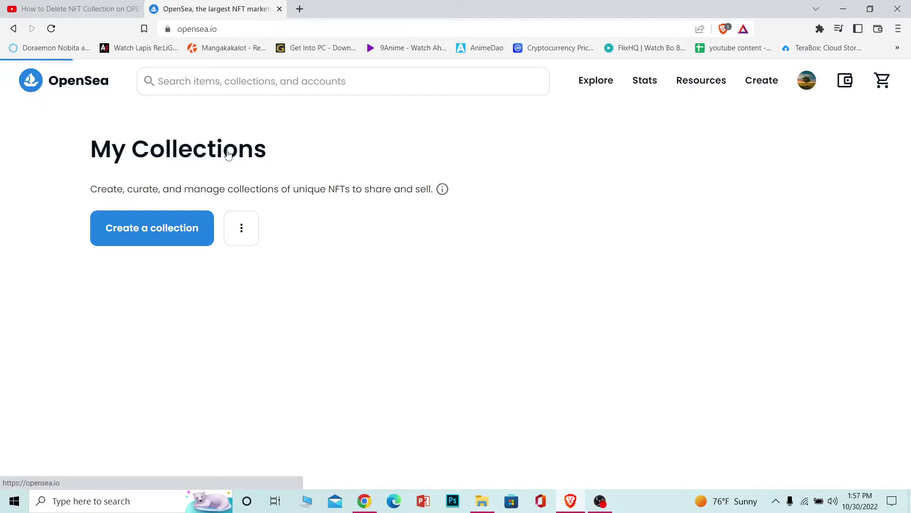